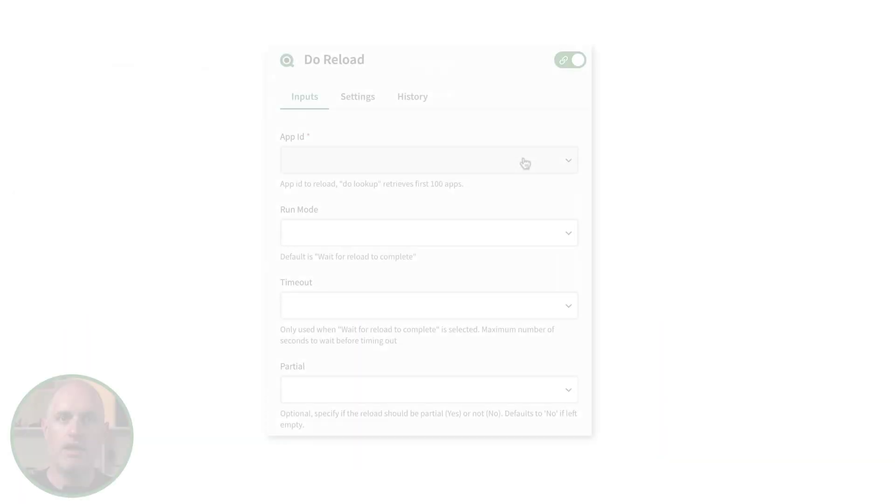
# - Look up App4 and paste its id into the Do Reload block's App Id field
pyautogui.click(572, 166)
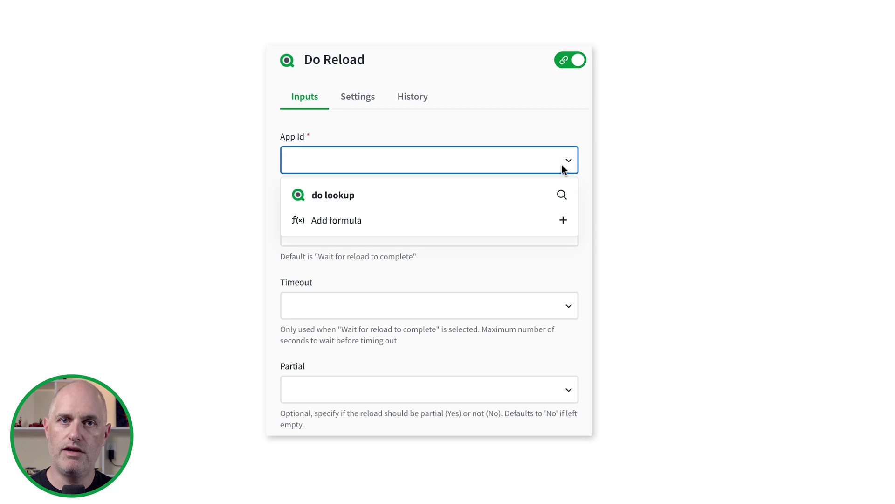
pyautogui.click(535, 193)
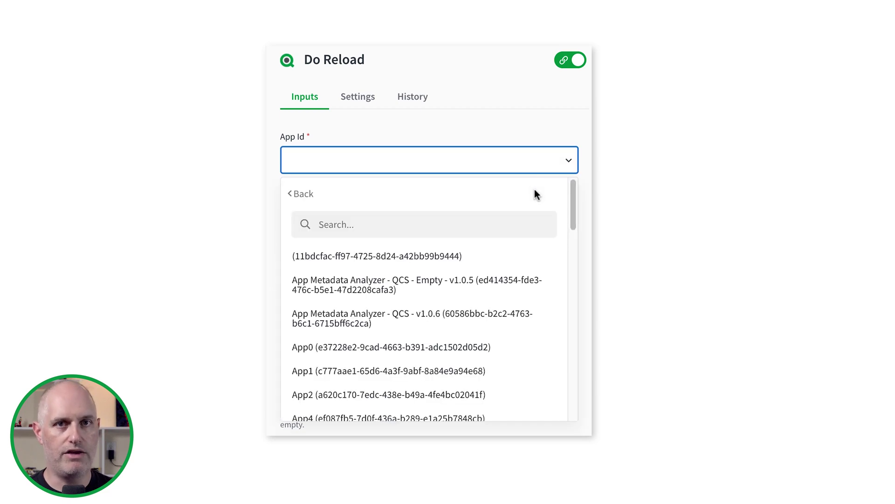
pyautogui.click(423, 410)
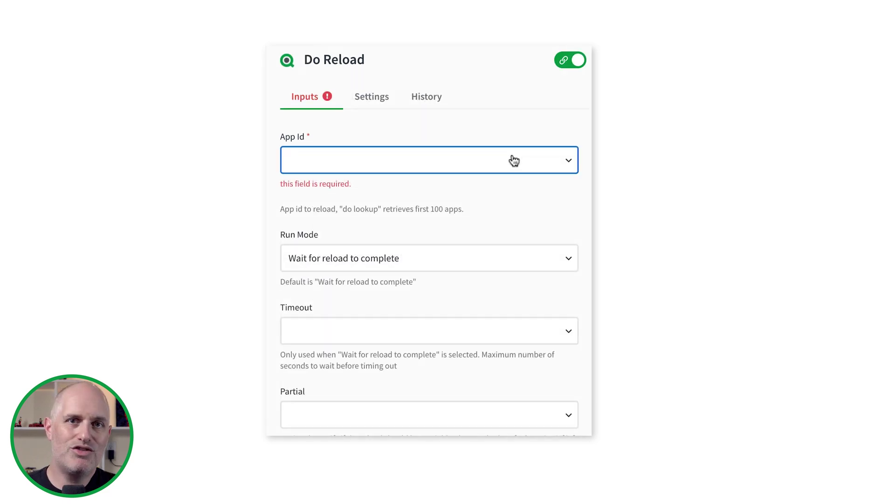
pyautogui.write('ef087fb5-7d0f-436a-b289-e1a25b7848cb')
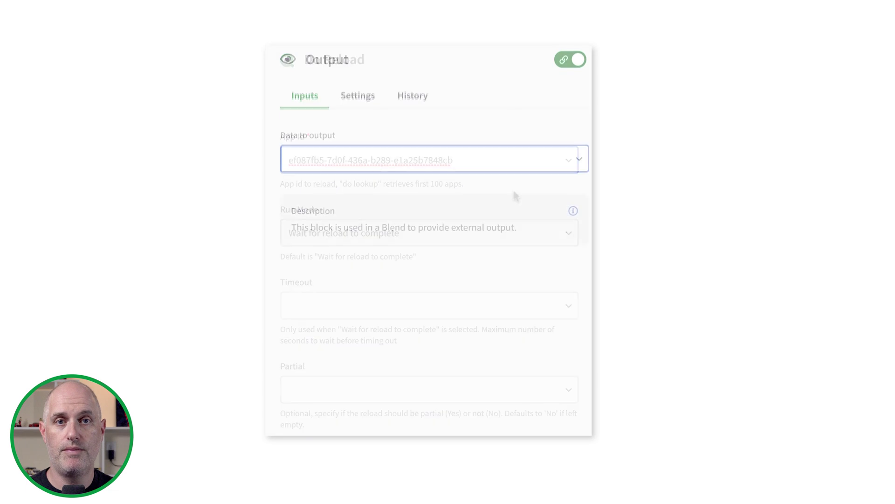
# - Set the Output block's Data to output to the Do Reload status field
pyautogui.click(376, 166)
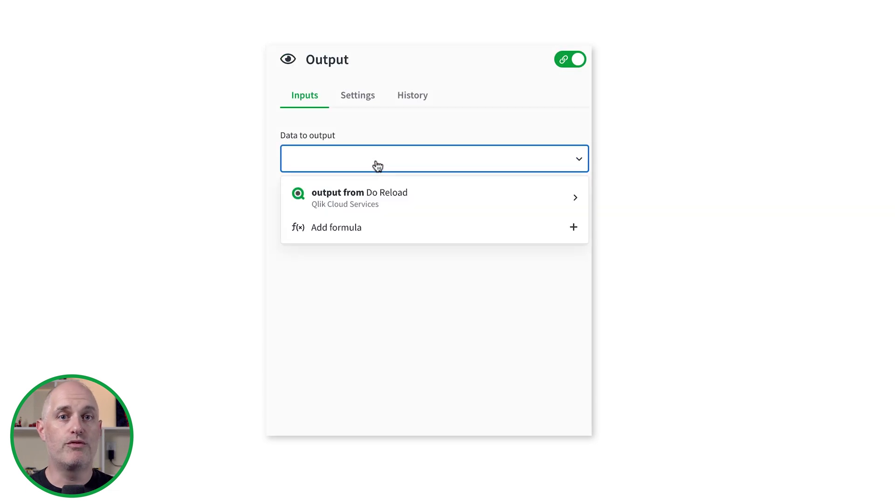
pyautogui.click(370, 205)
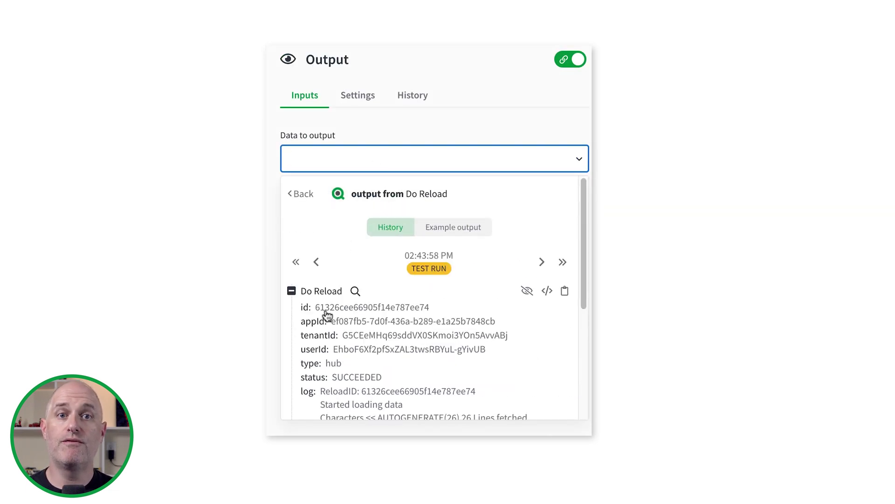
pyautogui.click(316, 379)
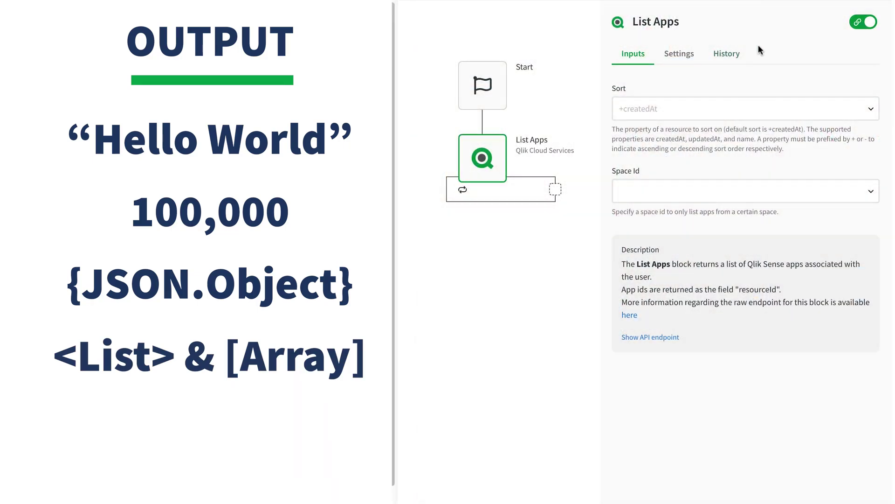
# - Bring up the automation that has a List Apps block following Start
pyautogui.click(739, 55)
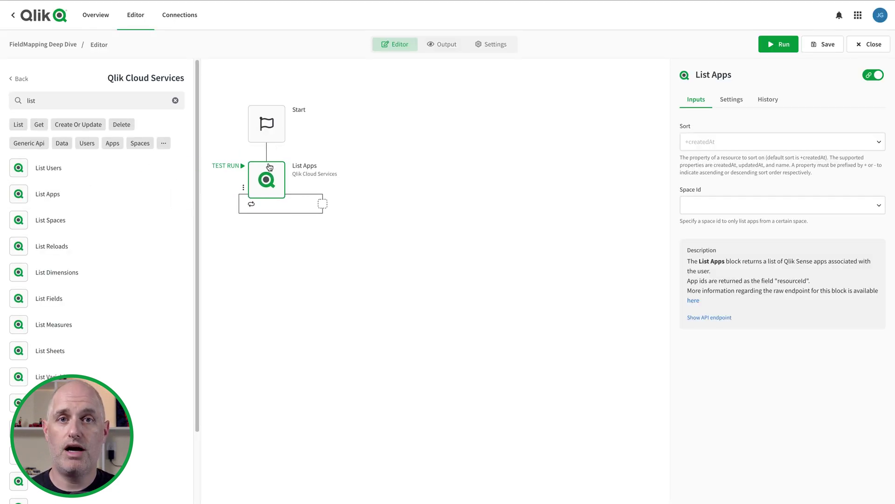
# - Check List Apps' history, test-run it to list 40 apps, then save and run the automation
pyautogui.click(778, 102)
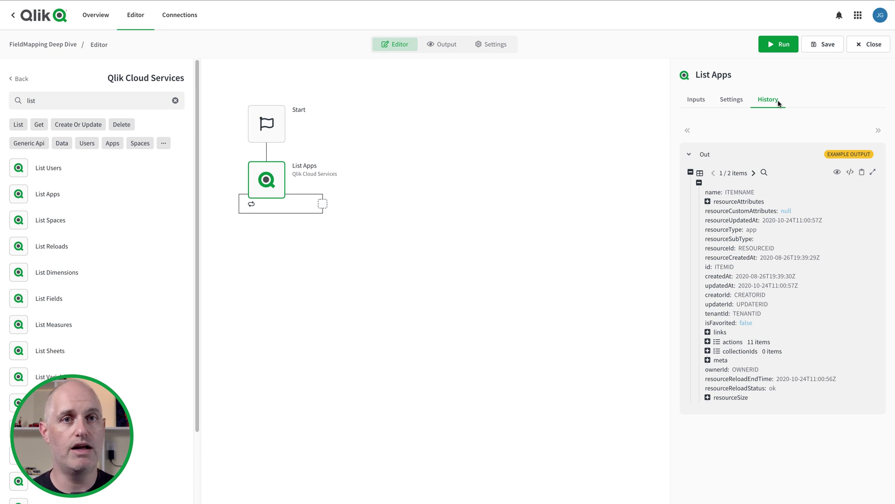
pyautogui.click(697, 102)
pyautogui.moveTo(266, 177)
pyautogui.click(229, 164)
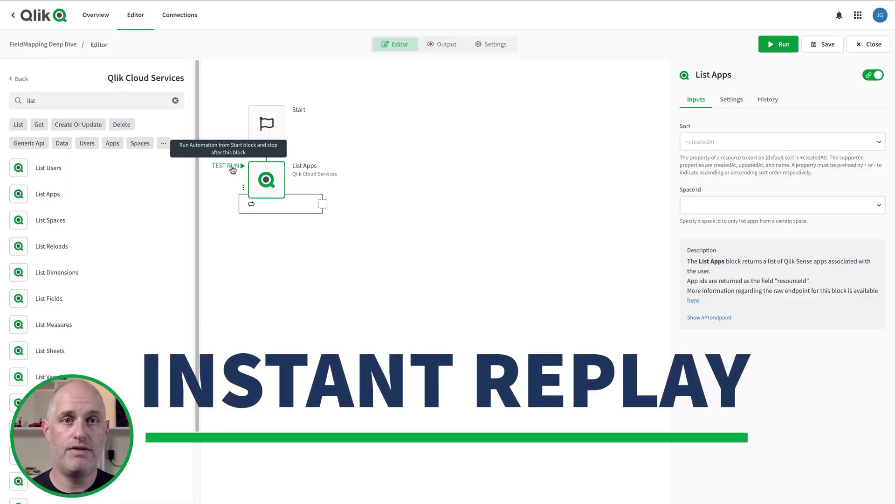
pyautogui.click(232, 167)
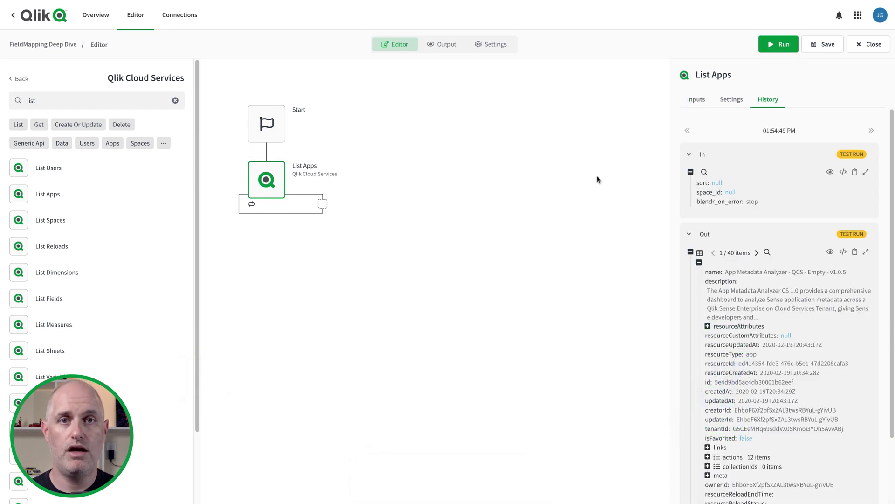
pyautogui.click(815, 45)
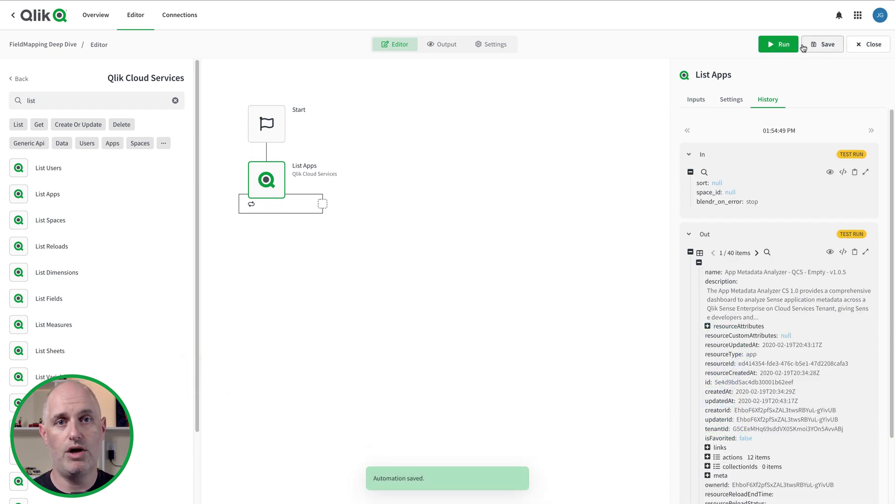
pyautogui.click(784, 48)
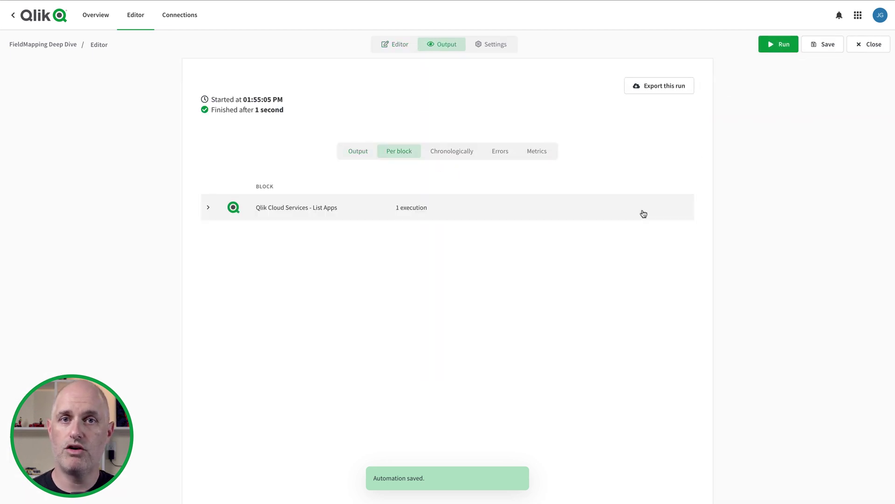
# - Return to the editor, where List Apps shows the 01:55:21 PM run returning 40 apps
pyautogui.click(402, 49)
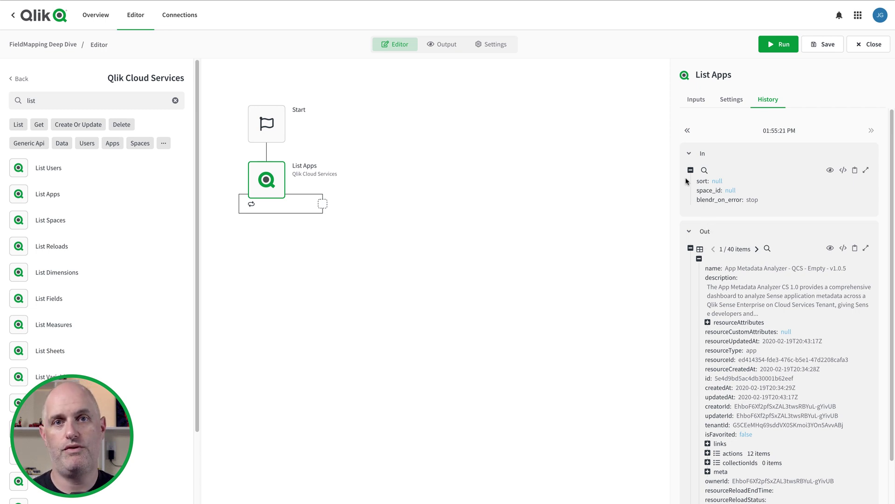
pyautogui.click(687, 132)
pyautogui.click(687, 131)
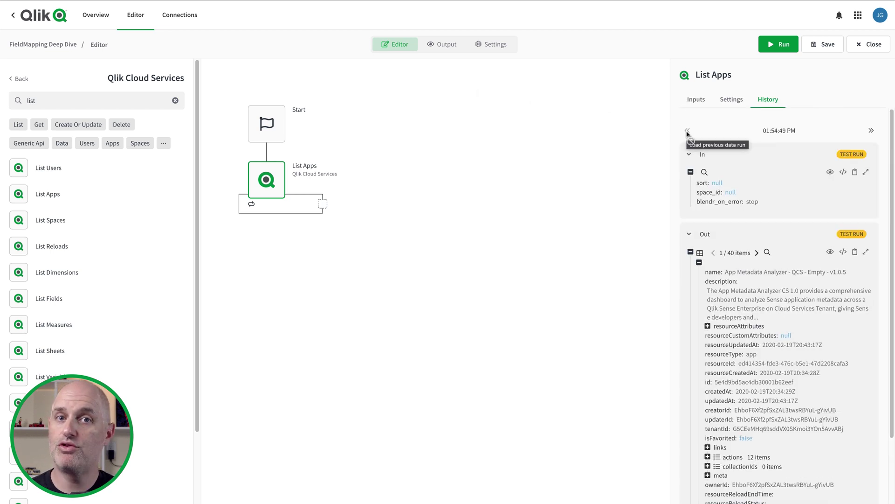
pyautogui.click(874, 134)
pyautogui.click(873, 134)
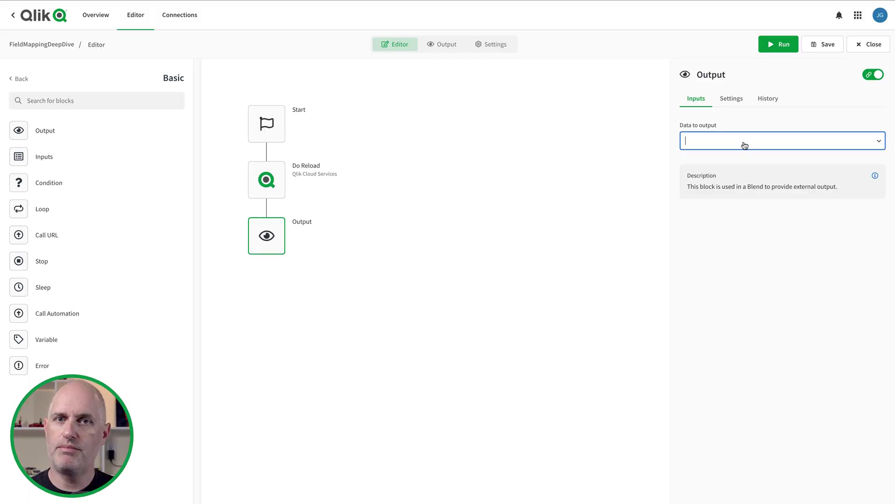
# - Set Output's Data to output to Do Reload's status, then browse the Do Reload test-run data again
pyautogui.click(710, 145)
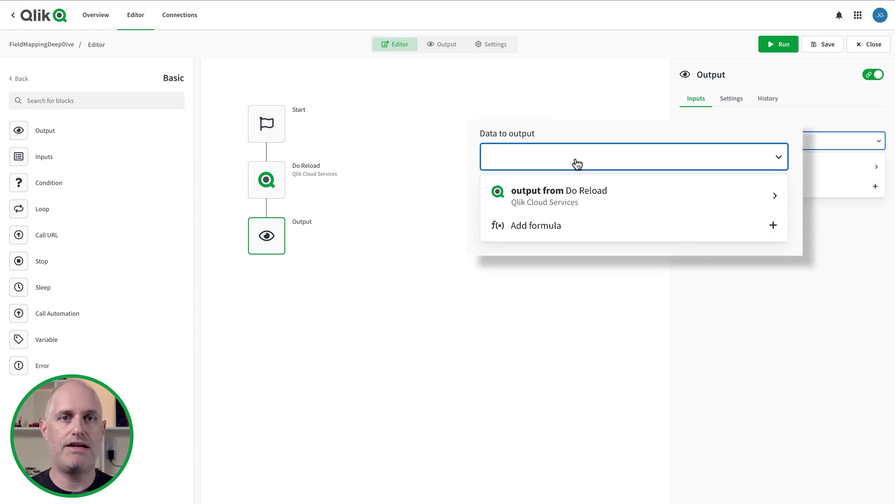
pyautogui.click(568, 204)
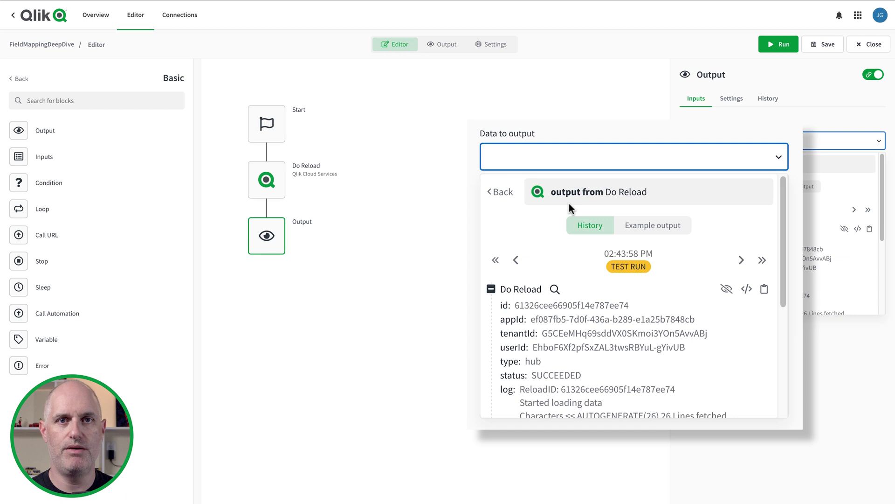
pyautogui.click(517, 382)
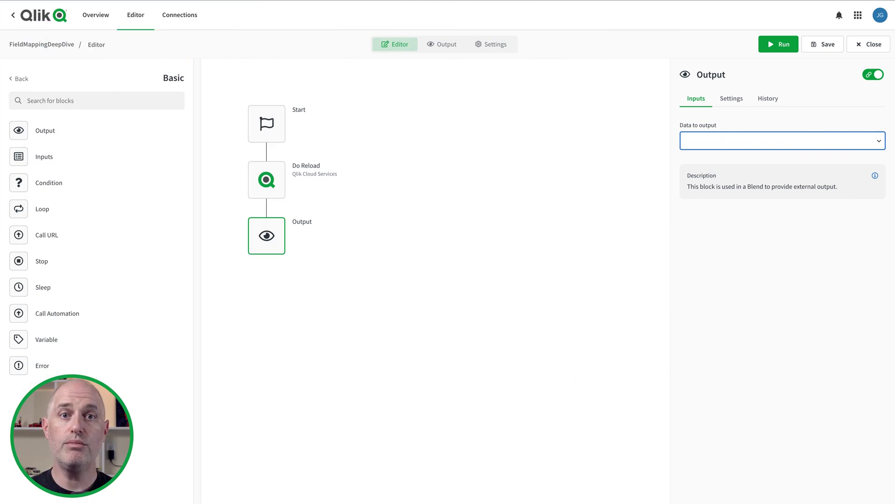
pyautogui.click(863, 141)
pyautogui.click(860, 163)
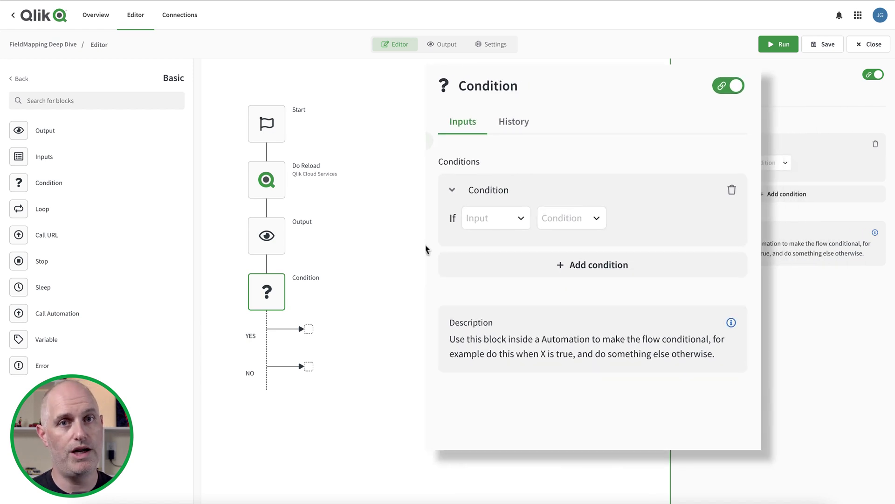
# - Set the condition's Input to the status field from the Do Reload output
pyautogui.click(493, 223)
pyautogui.click(487, 250)
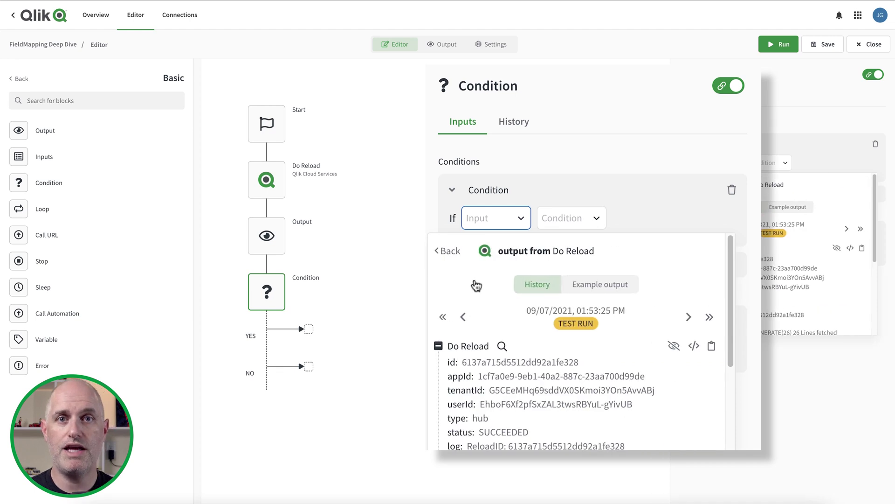
pyautogui.click(458, 431)
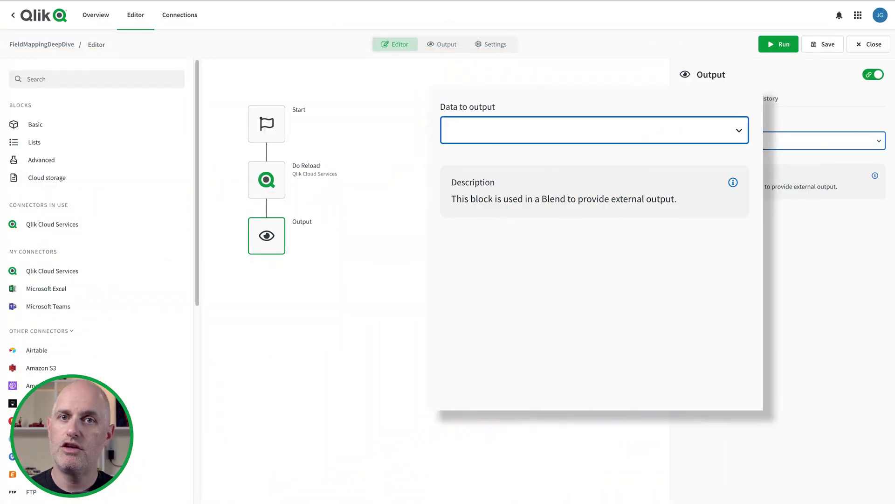
# - Write the output message 'Reload completed with status' followed by the Do Reload status
pyautogui.write('Reload completed with status')
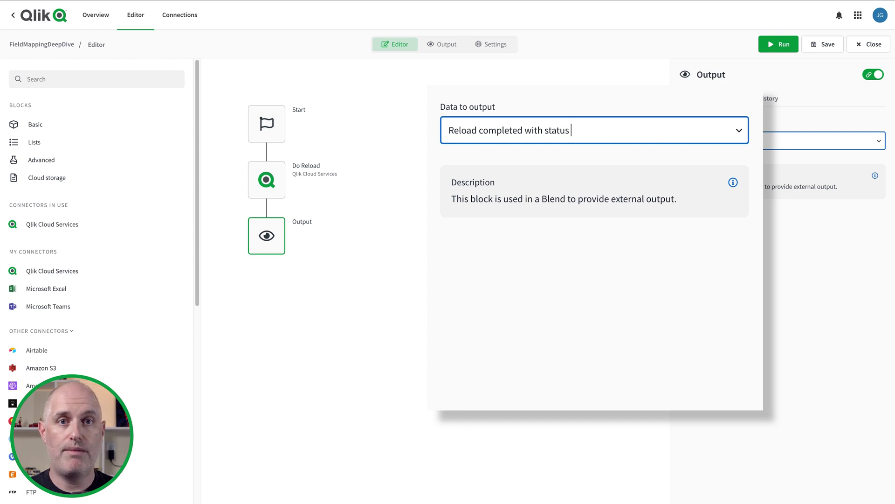
pyautogui.click(591, 132)
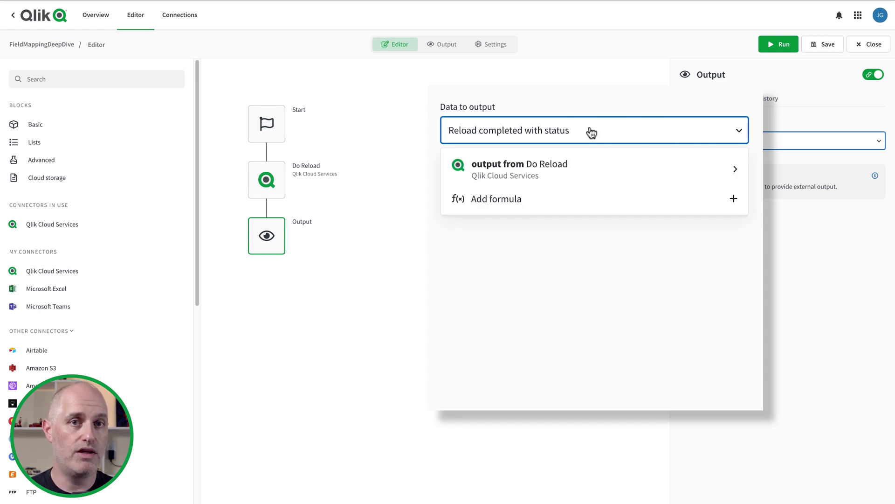
pyautogui.click(586, 160)
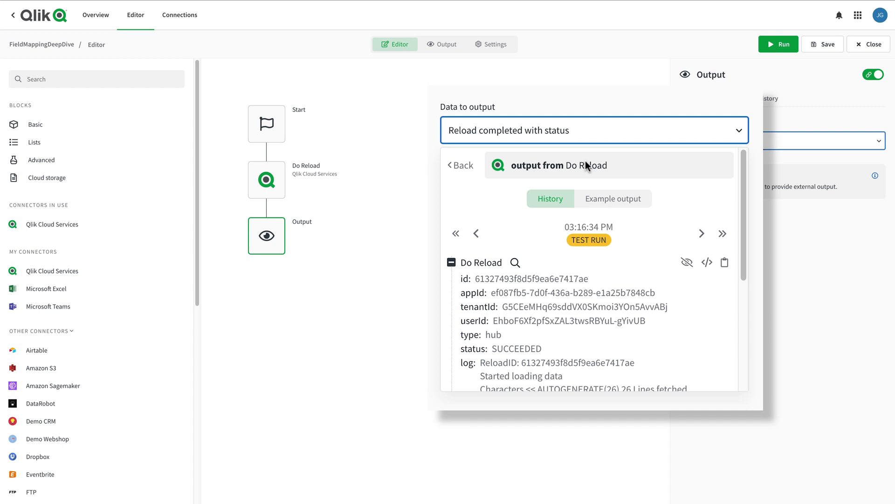
pyautogui.click(481, 350)
# - Append 'at' plus the Do Reload end time, then save and run the automation
pyautogui.click(682, 140)
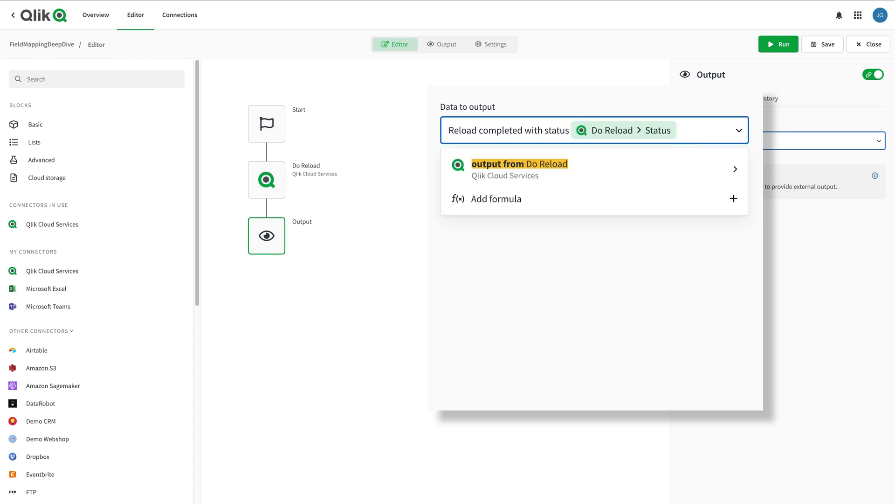
pyautogui.write('at')
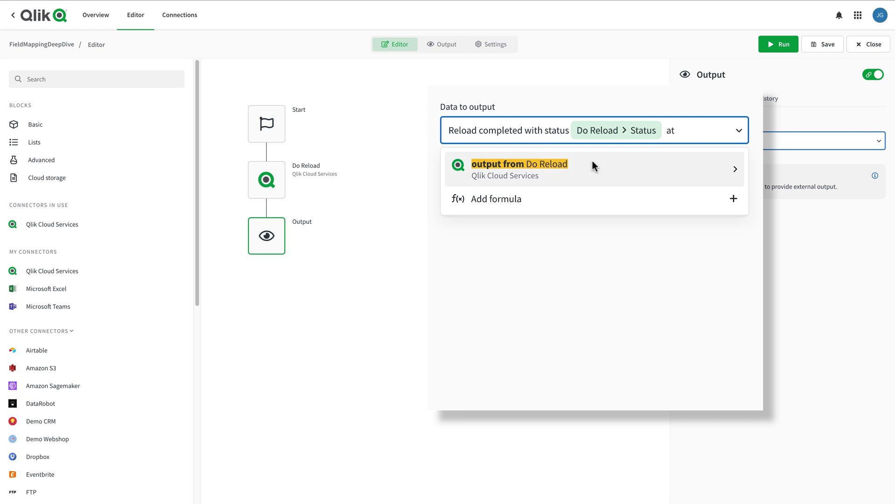
pyautogui.click(593, 165)
pyautogui.scroll(-5, 486, 335)
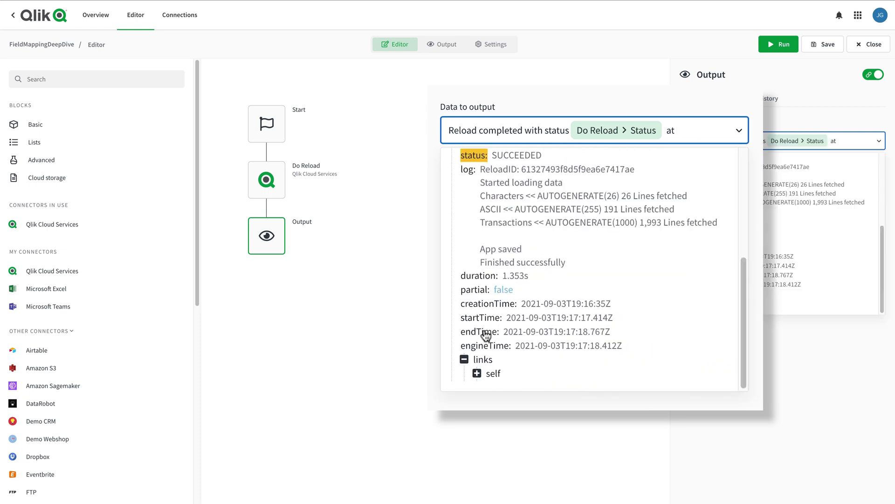
pyautogui.click(485, 332)
pyautogui.click(823, 45)
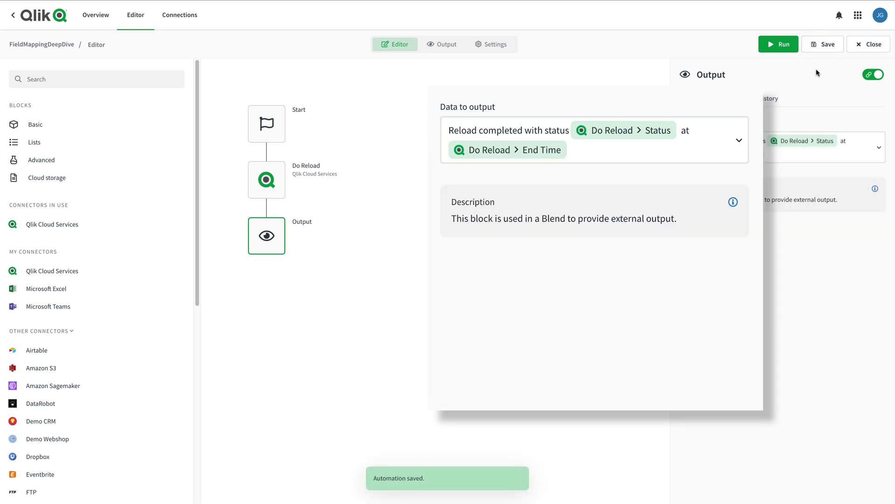
pyautogui.click(778, 45)
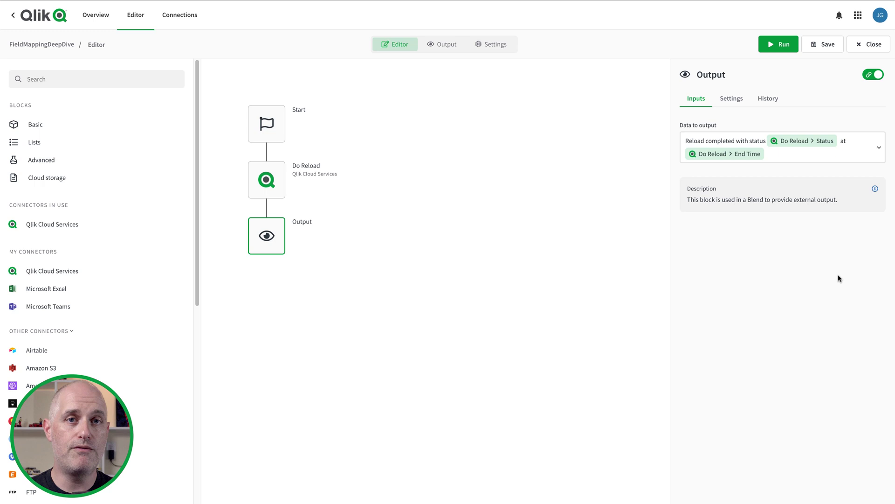
# - Turn off View formula so the message shows {$.DoReload.status} and {$.DoReload.endTime} as raw text
pyautogui.click(869, 76)
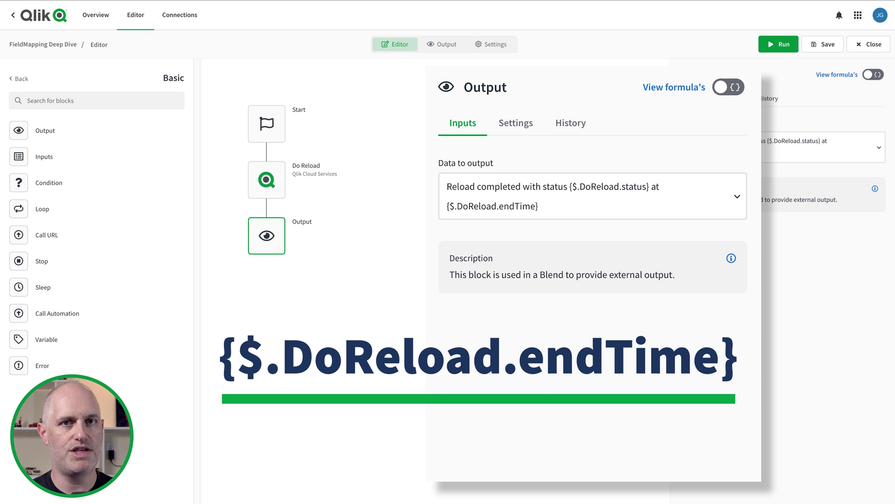
# - Append 'in {$.DoReload.duration}' to the output message and browse the Do Reload output fields
pyautogui.click(640, 213)
pyautogui.write('in {$.DoReload.end}')
pyautogui.press('BackSpace')
pyautogui.press('BackSpace')
pyautogui.press('BackSpace')
pyautogui.write('duration')
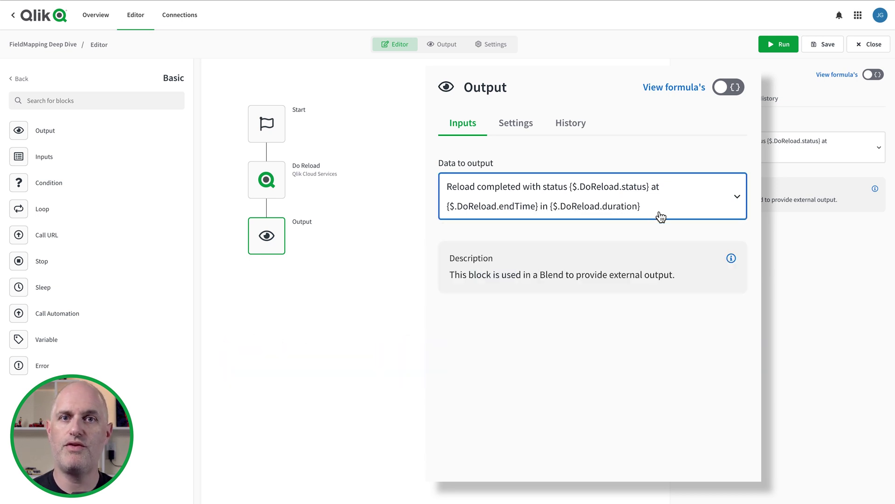
pyautogui.click(661, 216)
pyautogui.click(645, 241)
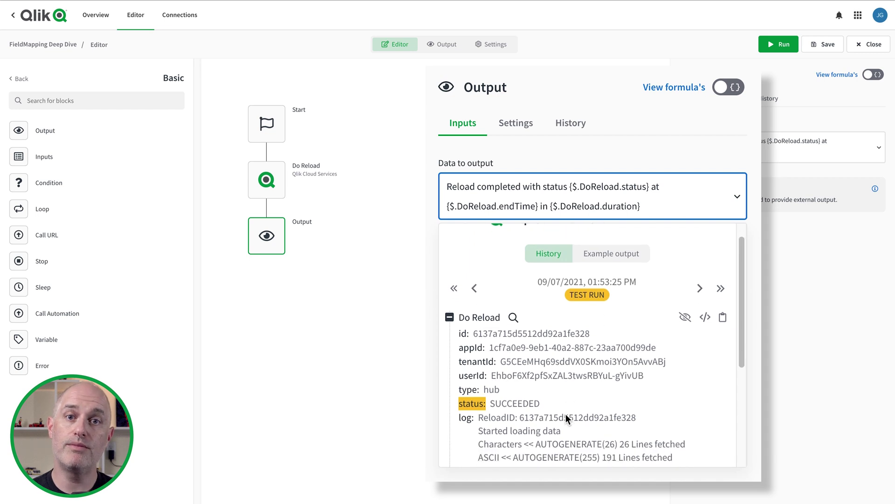
pyautogui.scroll(-3, 566, 413)
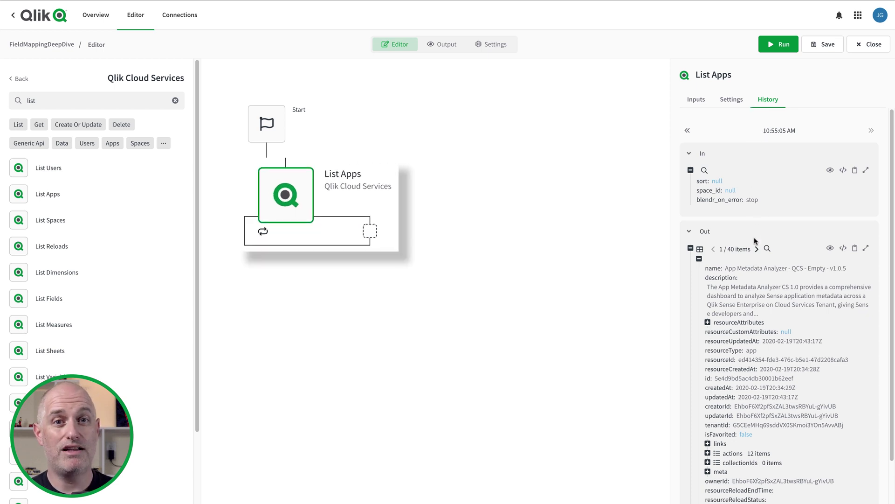
# - After checking the List Apps results, drop a Basic Output block inside the List Apps loop
pyautogui.click(757, 249)
pyautogui.click(757, 249)
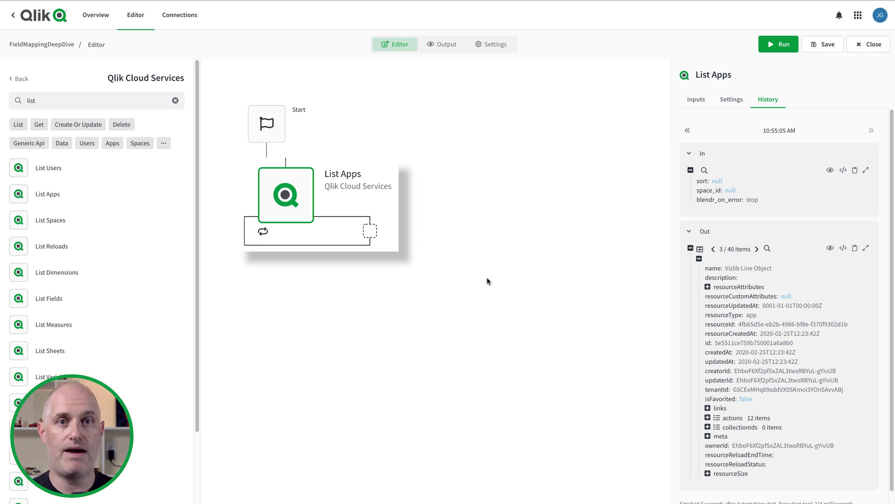
pyautogui.click(20, 78)
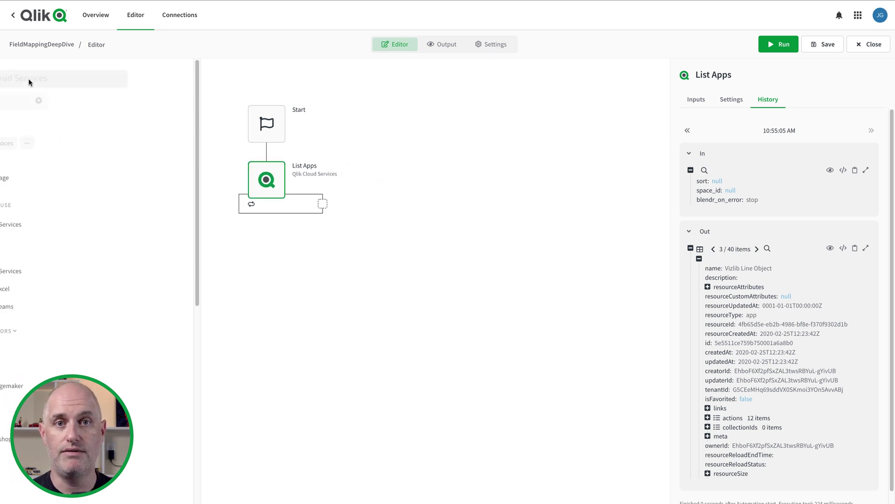
pyautogui.click(34, 123)
pyautogui.moveTo(36, 128); pyautogui.dragTo(353, 208)
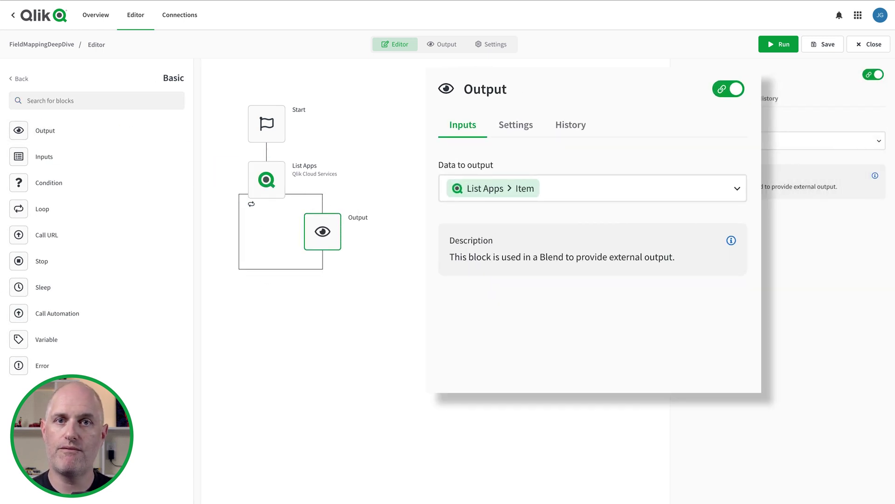
# - Set the loop Output's data to List Apps > Item > name, then save and run
pyautogui.click(555, 189)
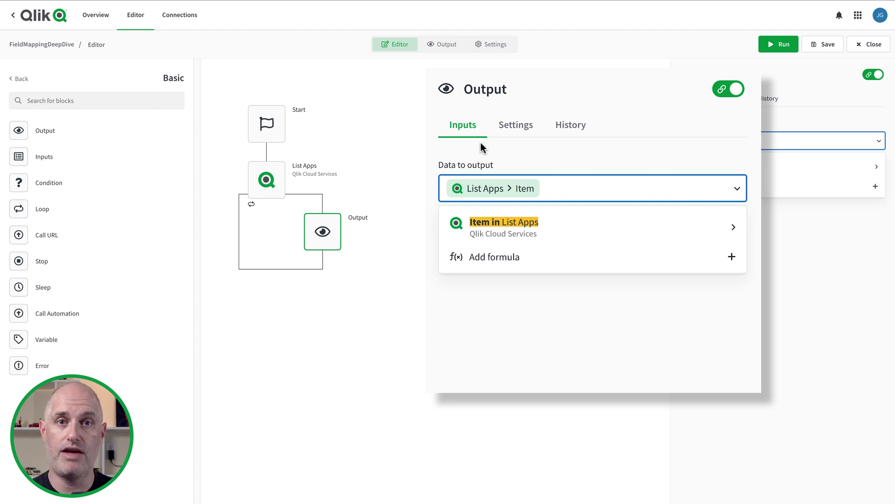
pyautogui.hotkey('ctrl', 'Return')
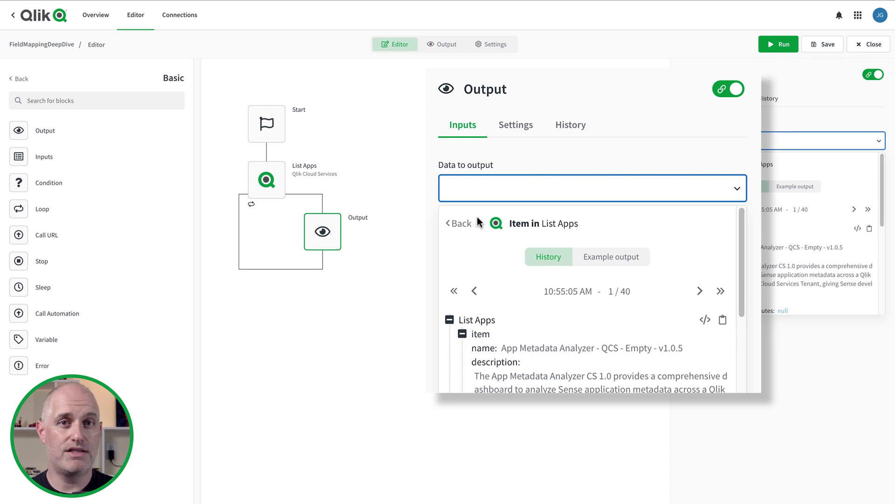
pyautogui.click(479, 348)
pyautogui.click(821, 46)
pyautogui.click(775, 53)
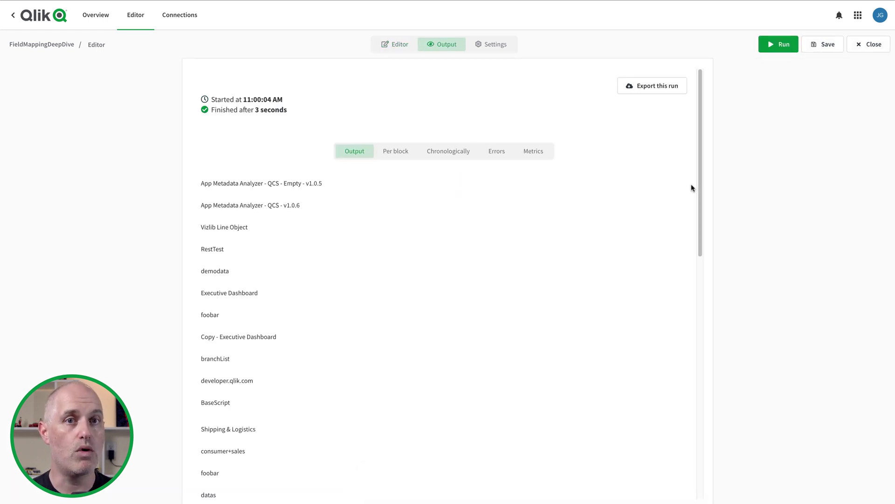
# - Return to the Editor showing Start, List Apps and the looped Output block
pyautogui.click(395, 44)
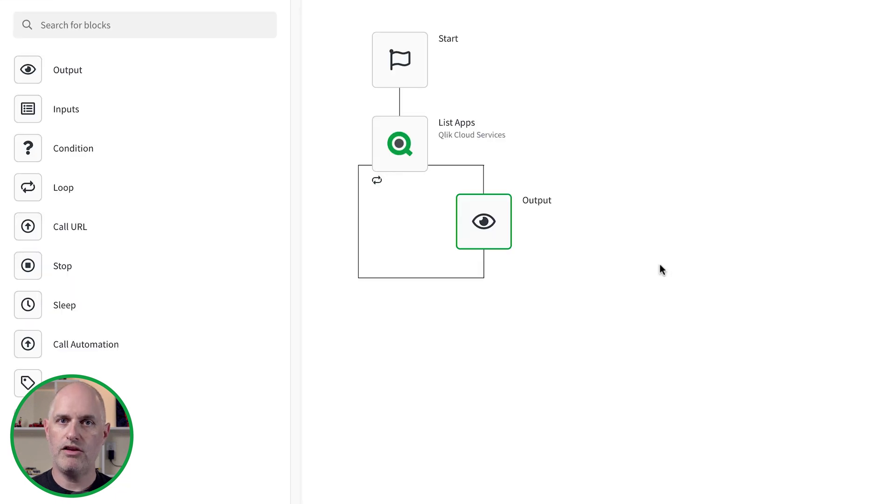
pyautogui.moveTo(516, 227)
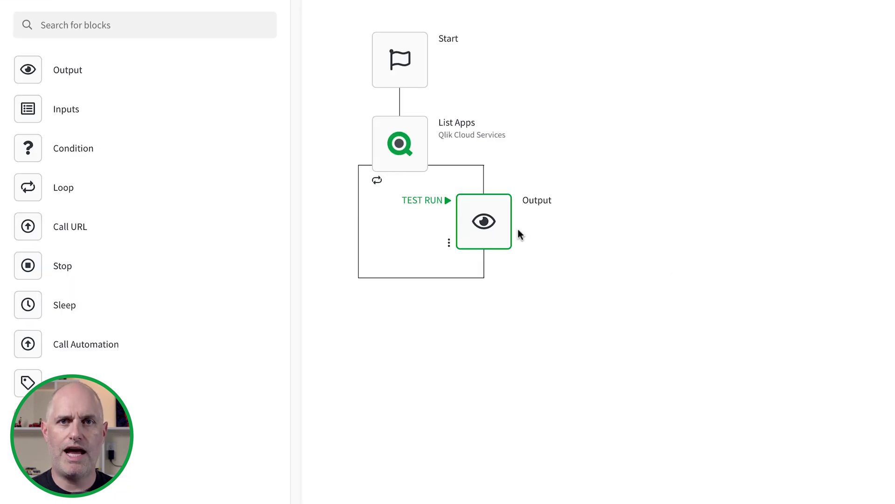
# - Drag the Output block below the List Apps loop's bottom connector
pyautogui.moveTo(509, 233); pyautogui.dragTo(421, 262)
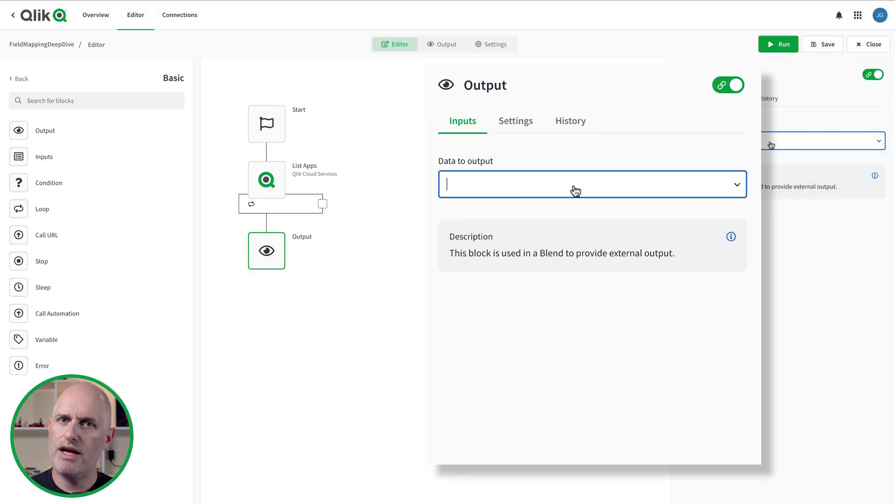
# - Set Data to output to List Apps Find one name where name equals Executive Dashboard
pyautogui.click(575, 189)
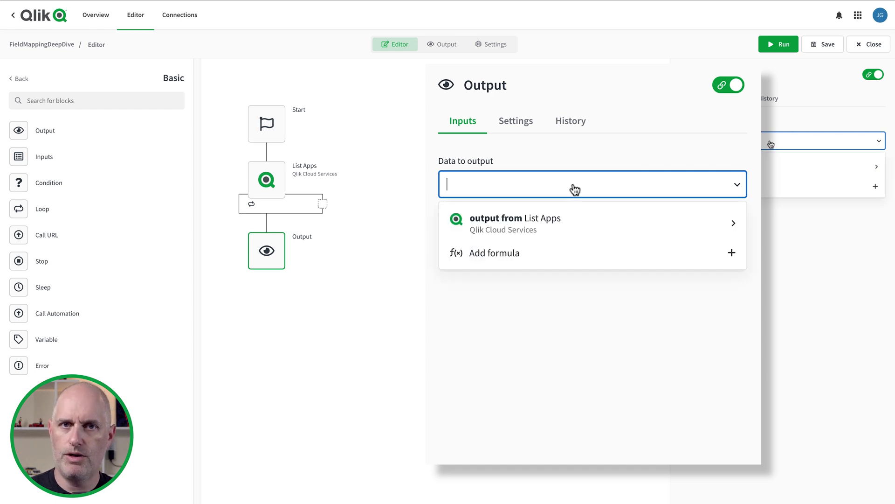
pyautogui.click(568, 212)
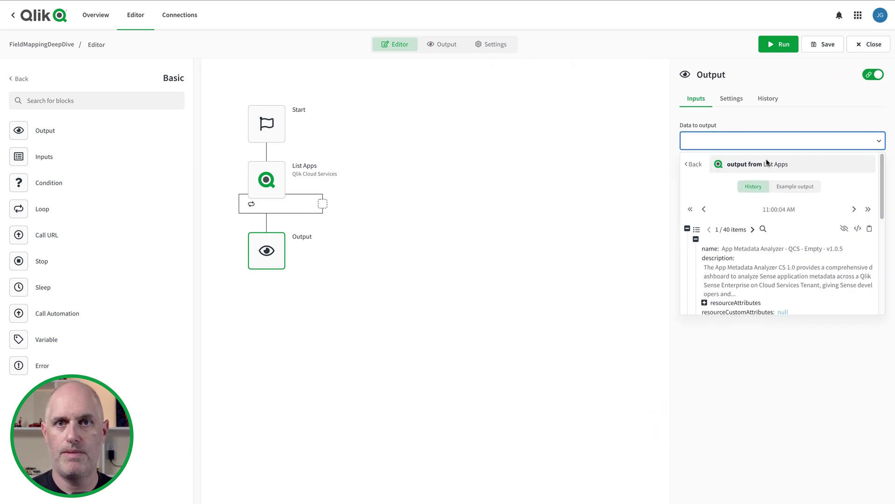
pyautogui.click(710, 250)
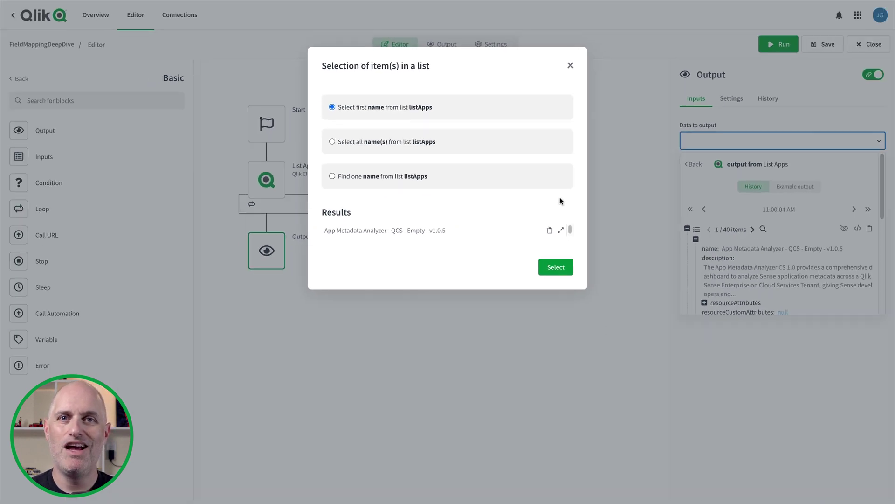
pyautogui.click(532, 180)
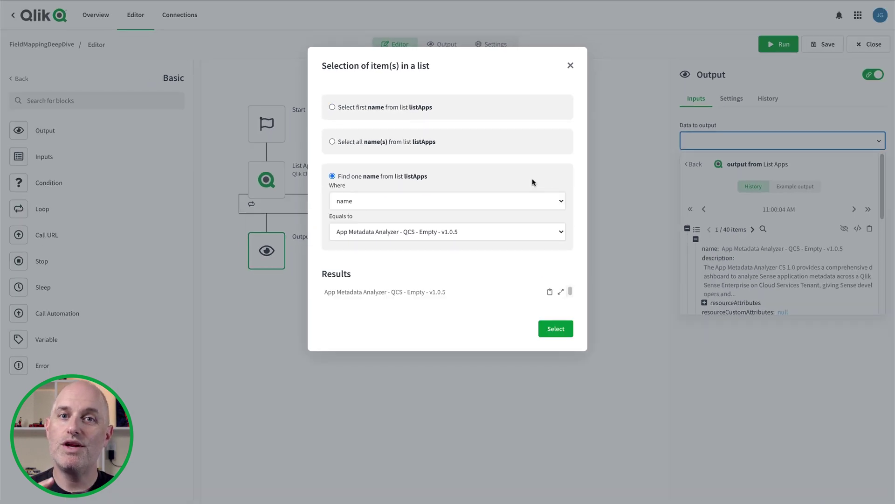
pyautogui.click(538, 228)
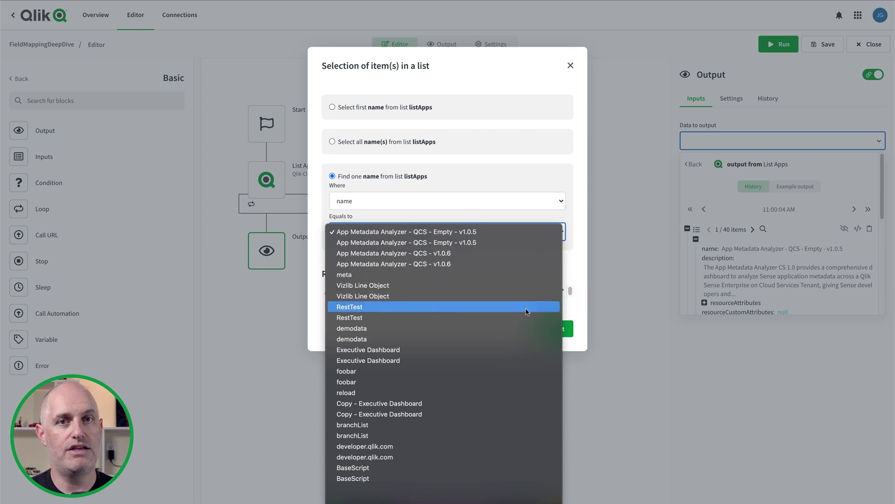
pyautogui.click(518, 349)
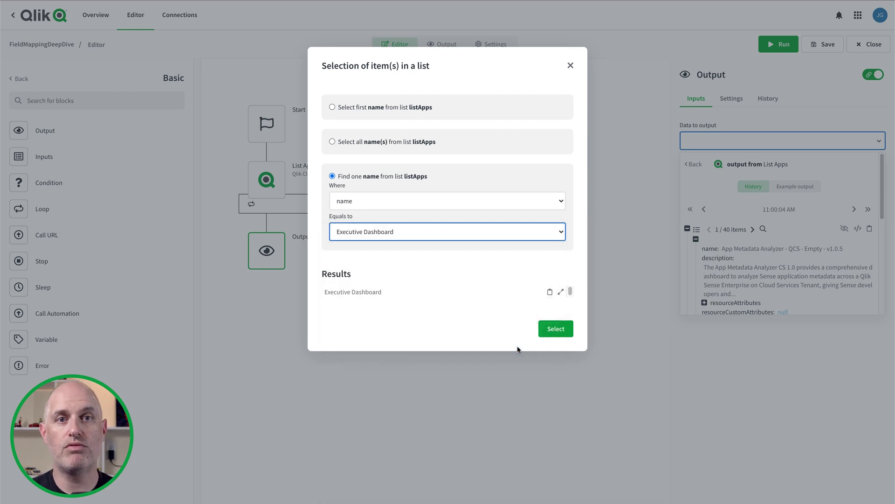
pyautogui.click(565, 330)
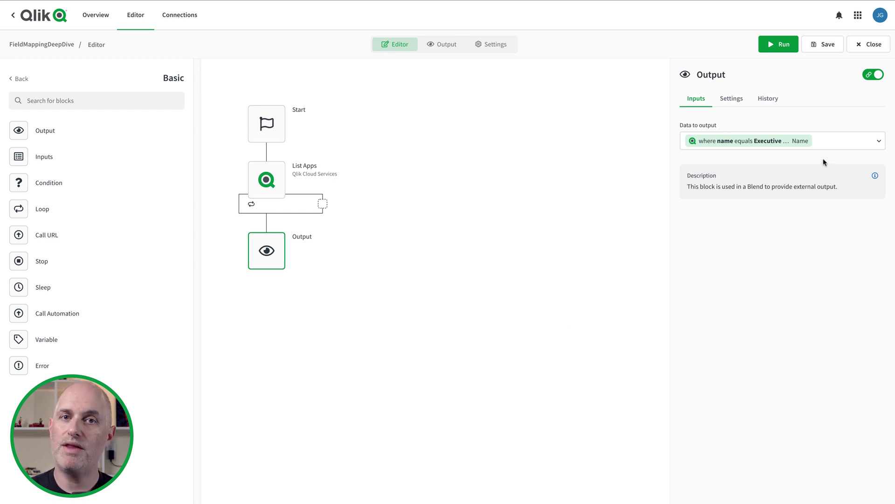
# - Run the automation to confirm only Executive Dashboard is output, then return to the Editor
pyautogui.click(775, 49)
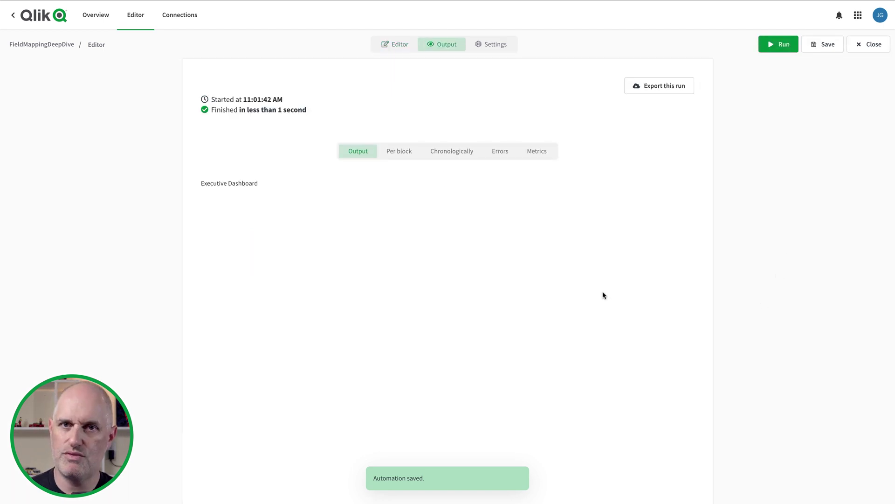
pyautogui.click(389, 50)
pyautogui.moveTo(280, 252)
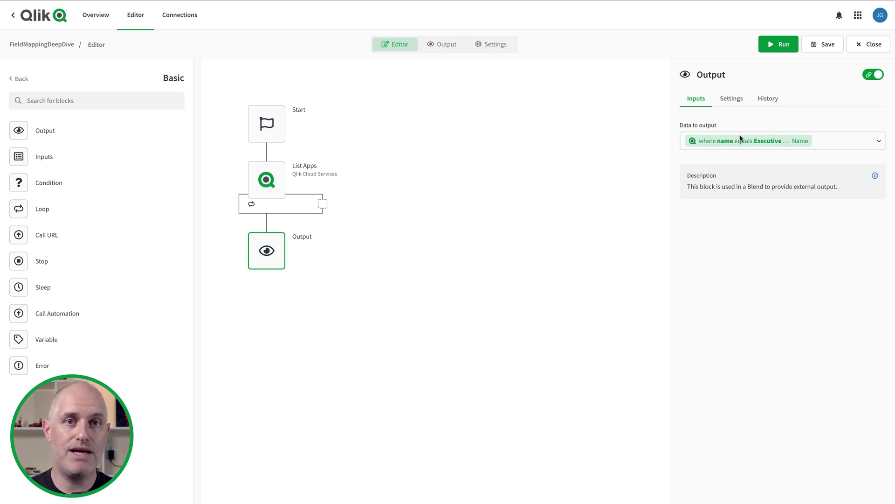
# - Delete '.name' from the output formula to return the whole app record, then rerun
pyautogui.click(873, 75)
pyautogui.click(661, 185)
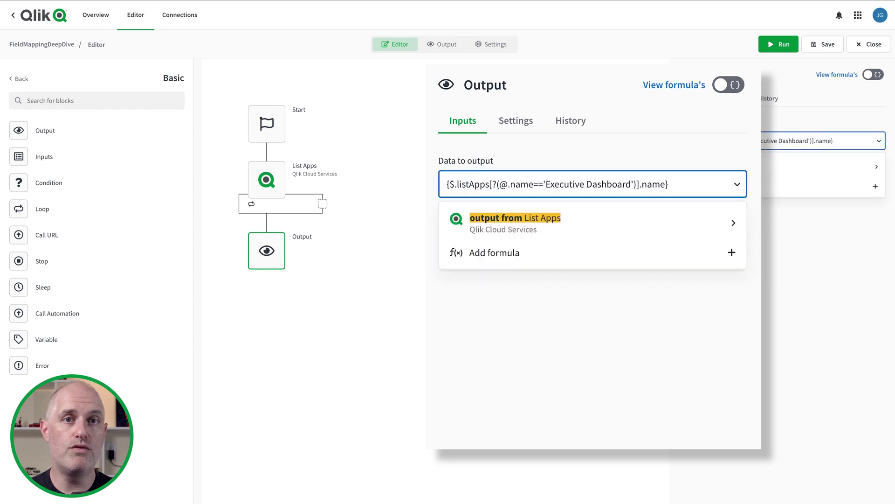
pyautogui.press('BackSpace')
pyautogui.press('BackSpace')
pyautogui.press('BackSpace')
pyautogui.press('BackSpace')
pyautogui.press('BackSpace')
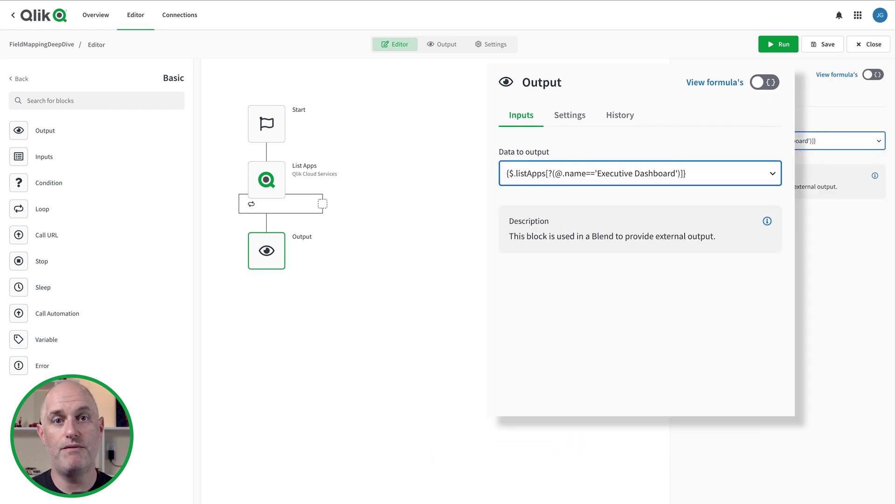
pyautogui.click(873, 75)
pyautogui.click(774, 43)
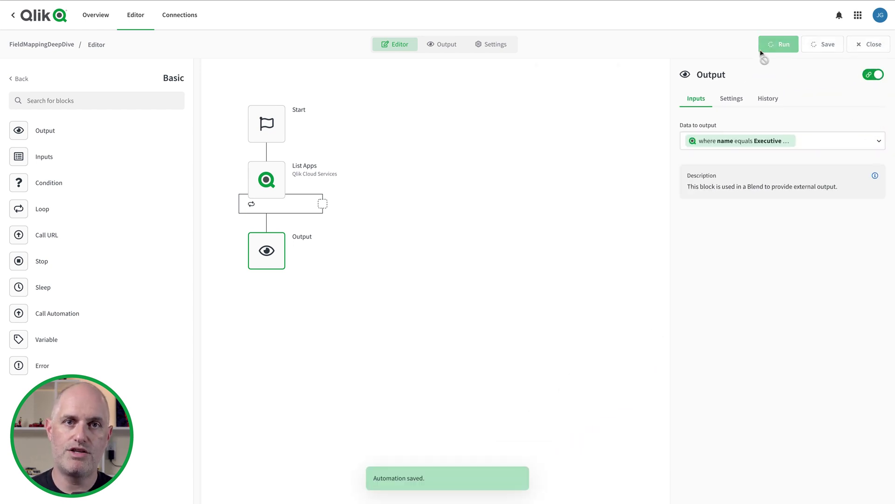